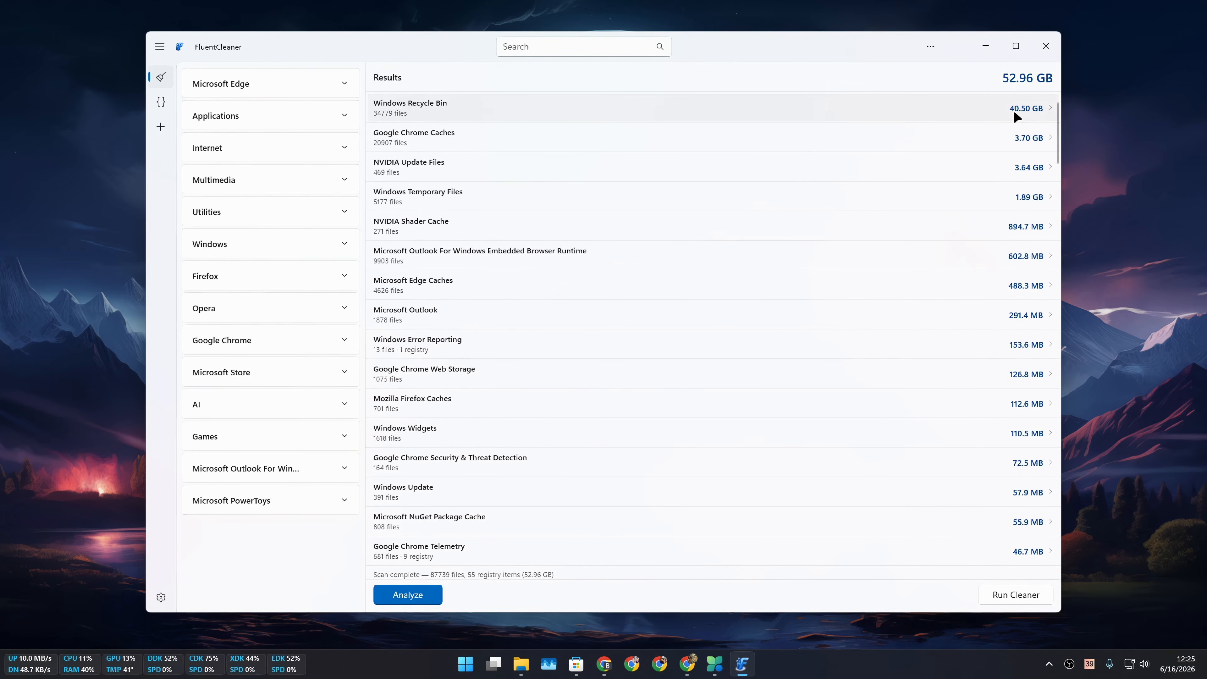
Step: Look through the cleanup scan results and the database settings, and return to the Cleaner results
scroll(509, 447, "down", 20)
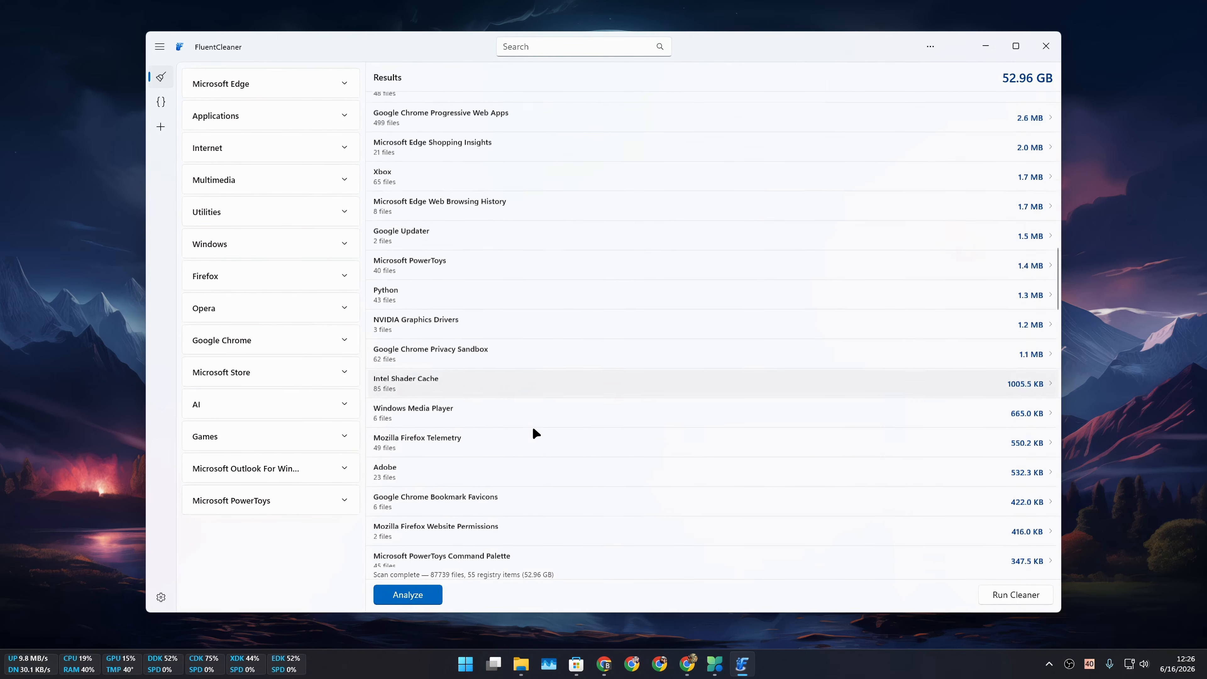
scroll(522, 483, "down", 10)
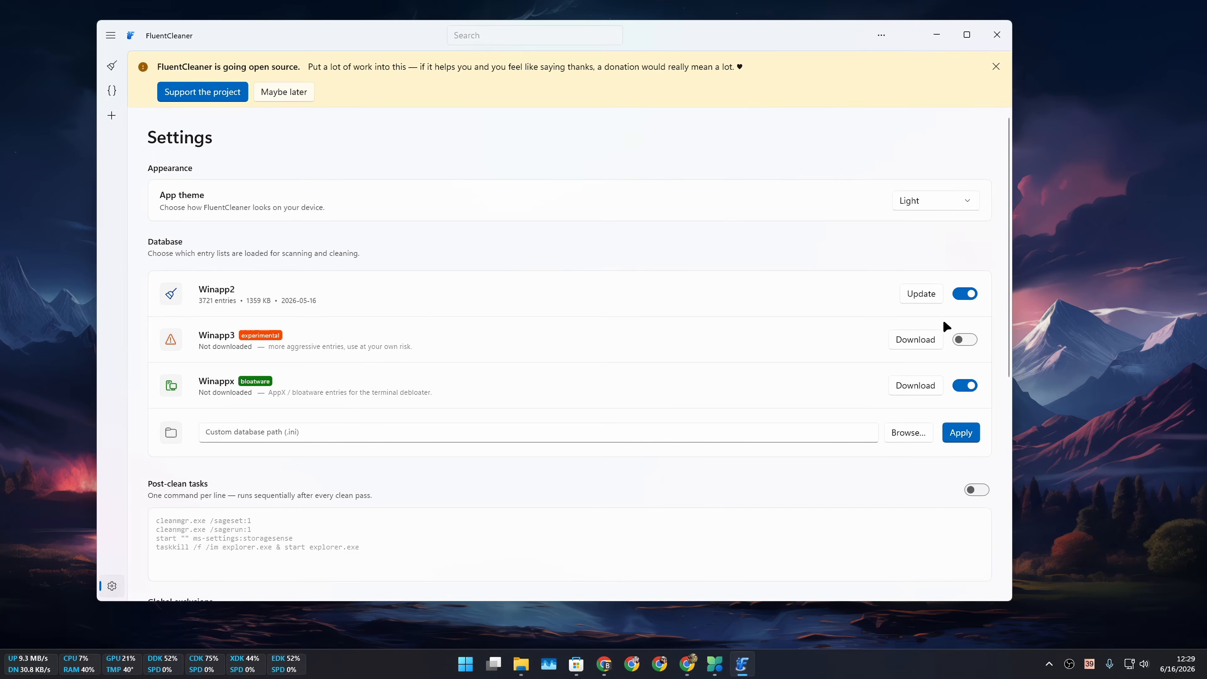
scroll(446, 297, "down", 7)
scroll(446, 297, "up", 7)
left_click(111, 35)
left_click(170, 65)
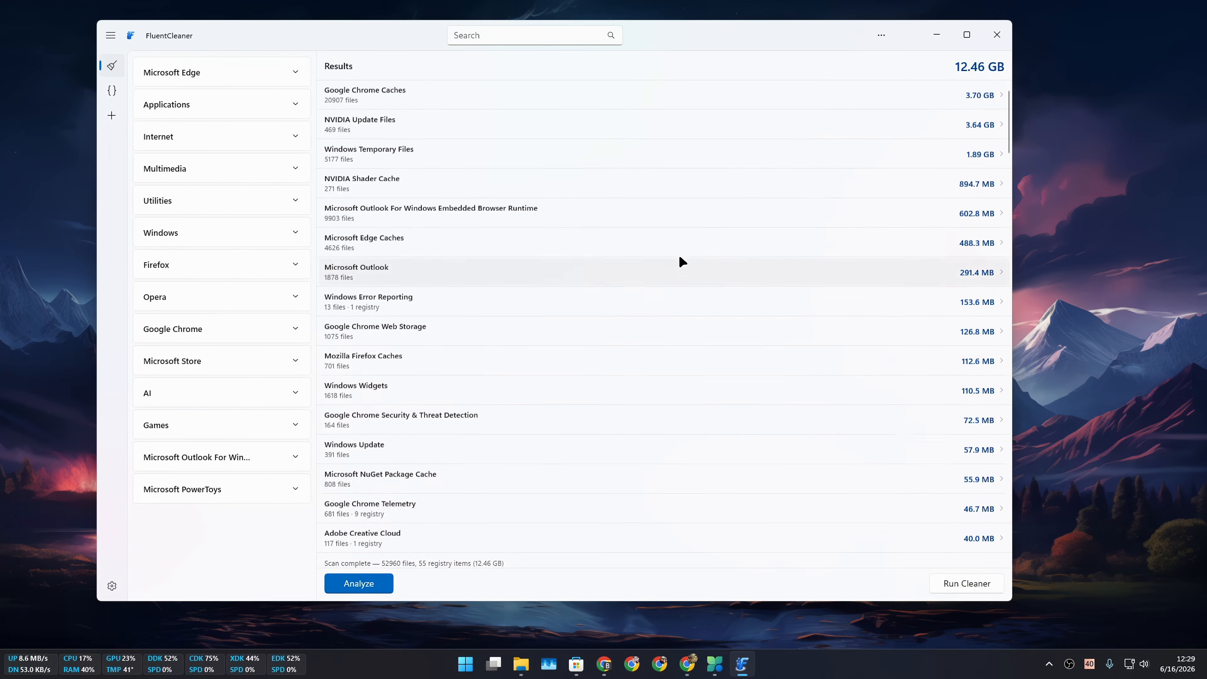
left_click_drag(331, 43, 323, 67)
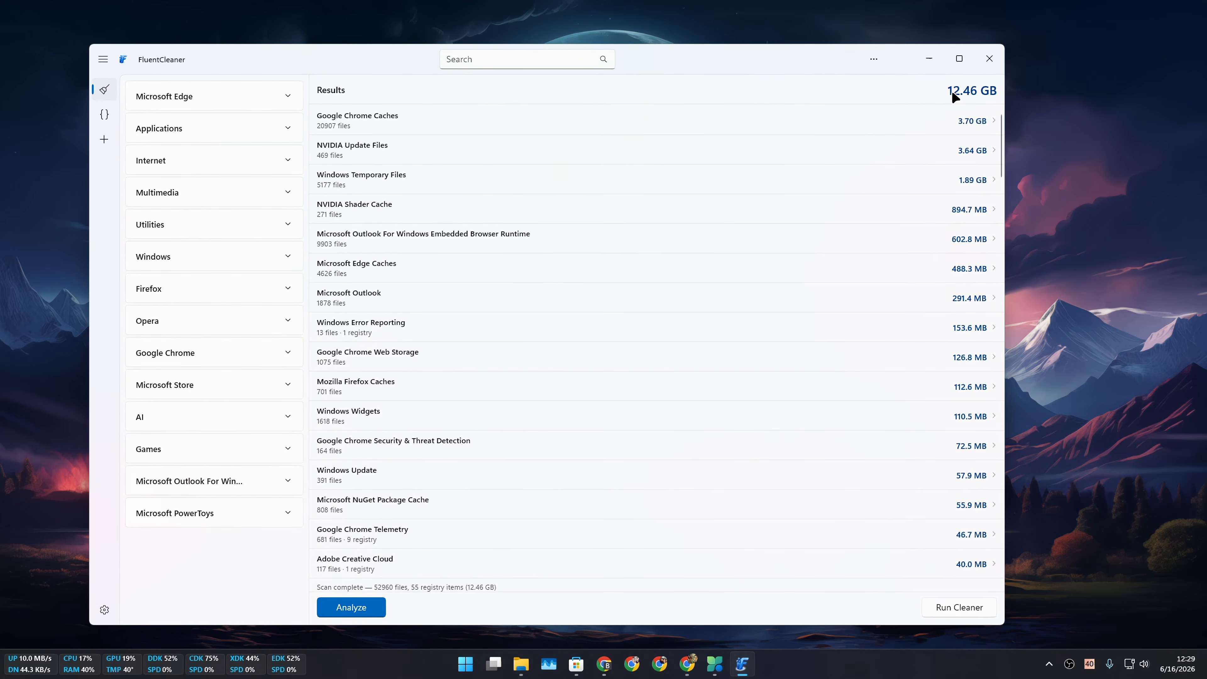
left_click_drag(294, 60, 271, 43)
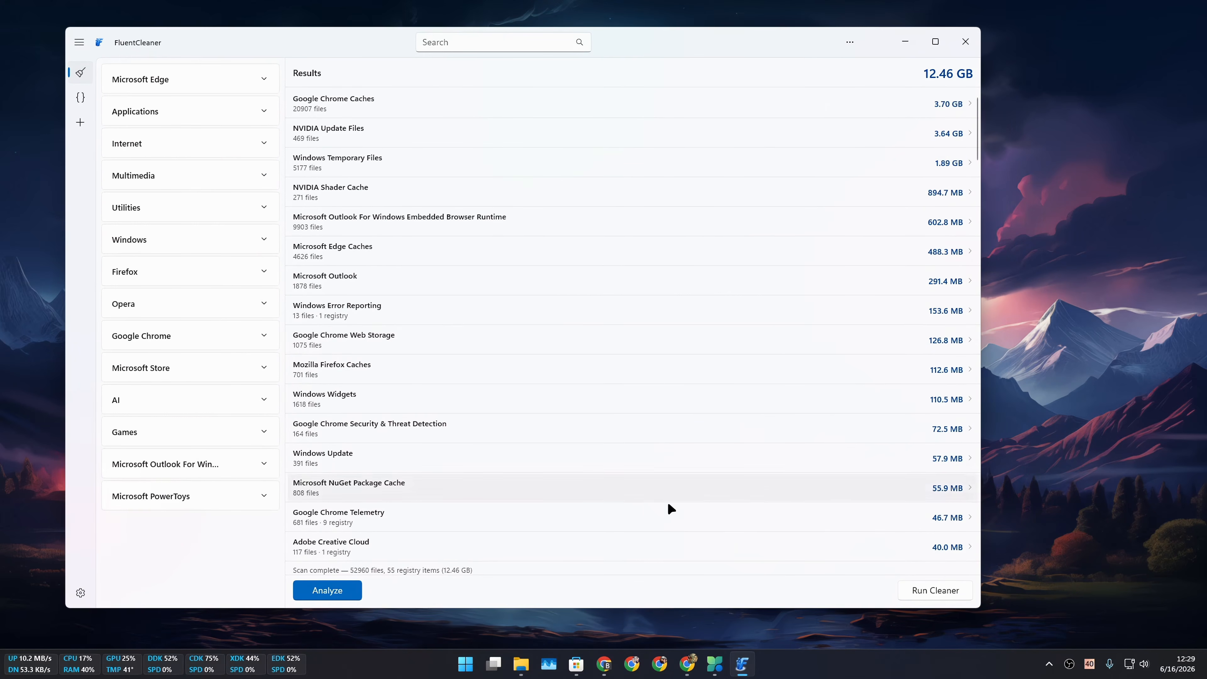
Step: Switch to Microsoft PC Manager, review the Deep cleanup items and include the Recycle Bin in the selection
left_click(714, 664)
left_click_drag(660, 110, 912, 112)
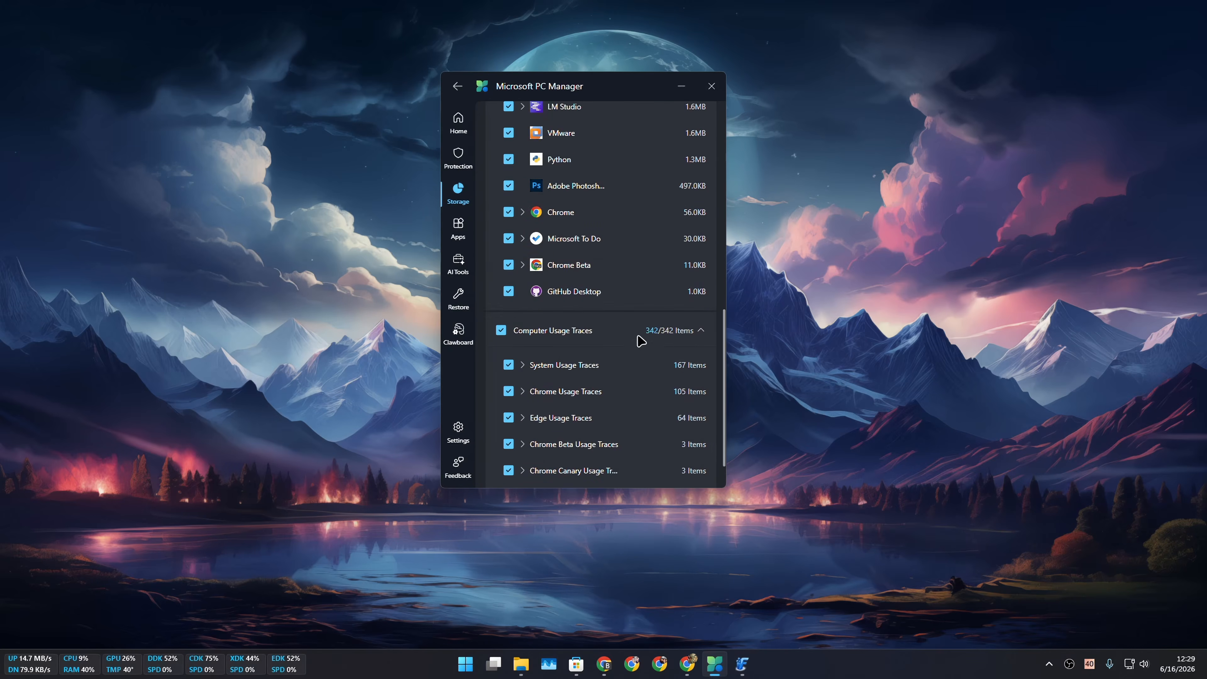
scroll(634, 371, "down", 1)
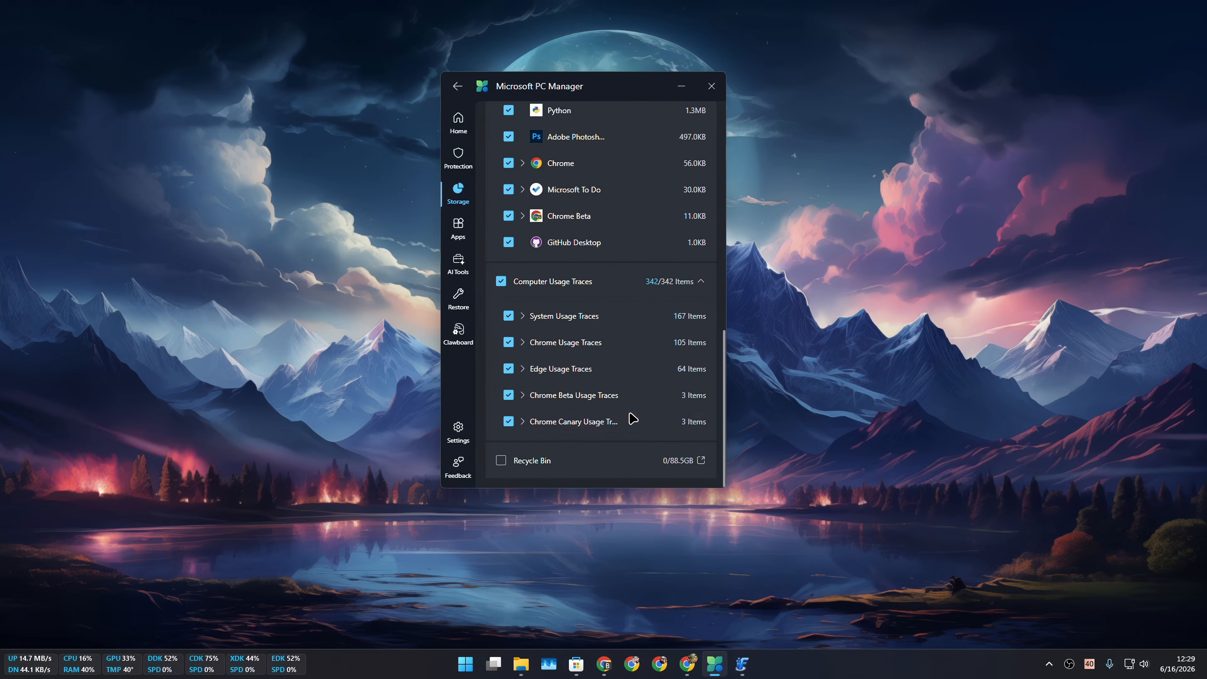
scroll(661, 362, "up", 10)
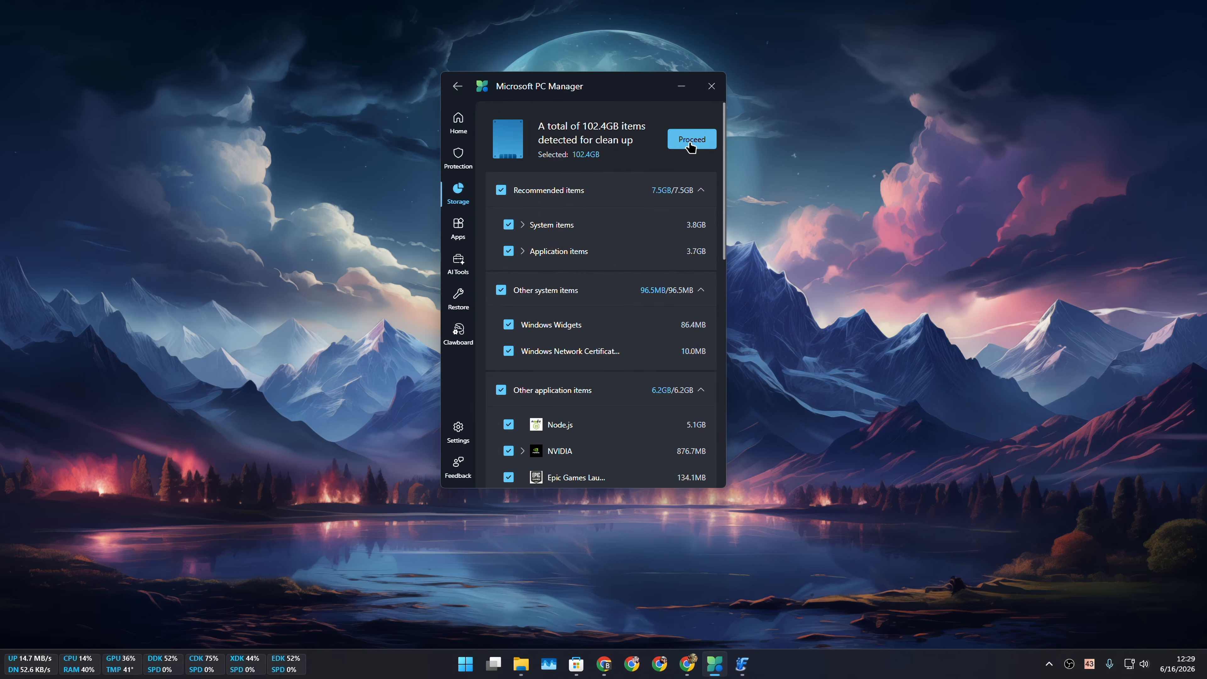
Step: Clean up all selected items, clear the remaining Google Chrome files, and finish the cleanup
left_click(690, 140)
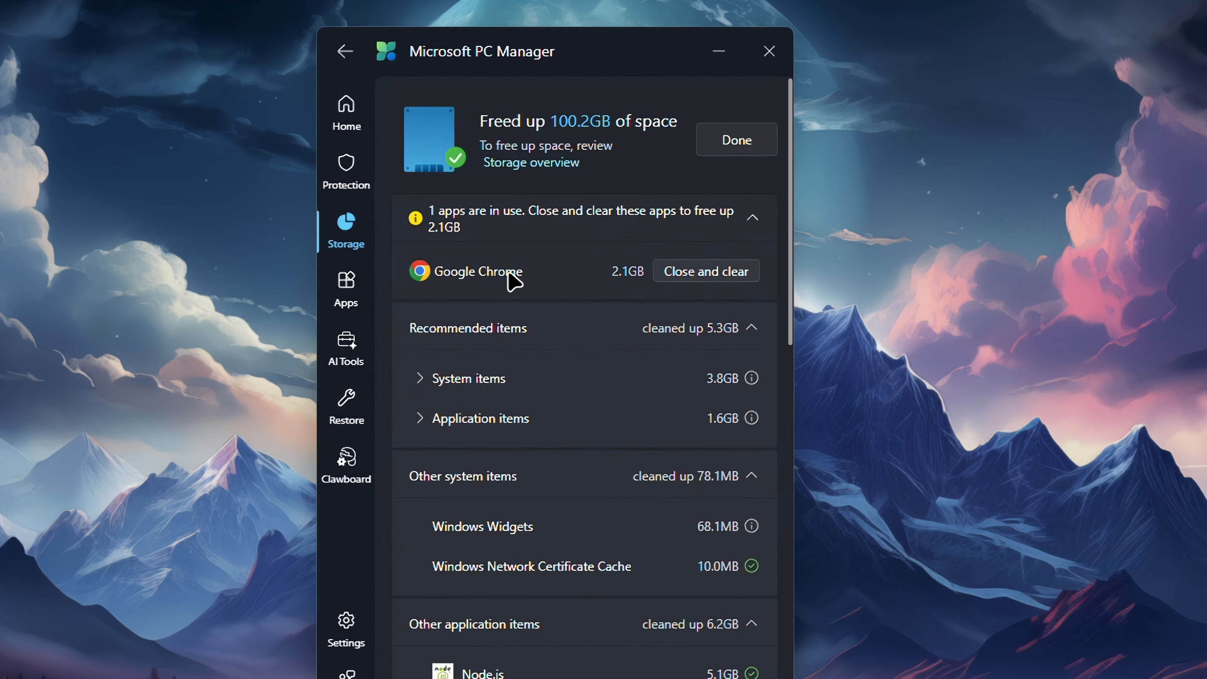
left_click(741, 148)
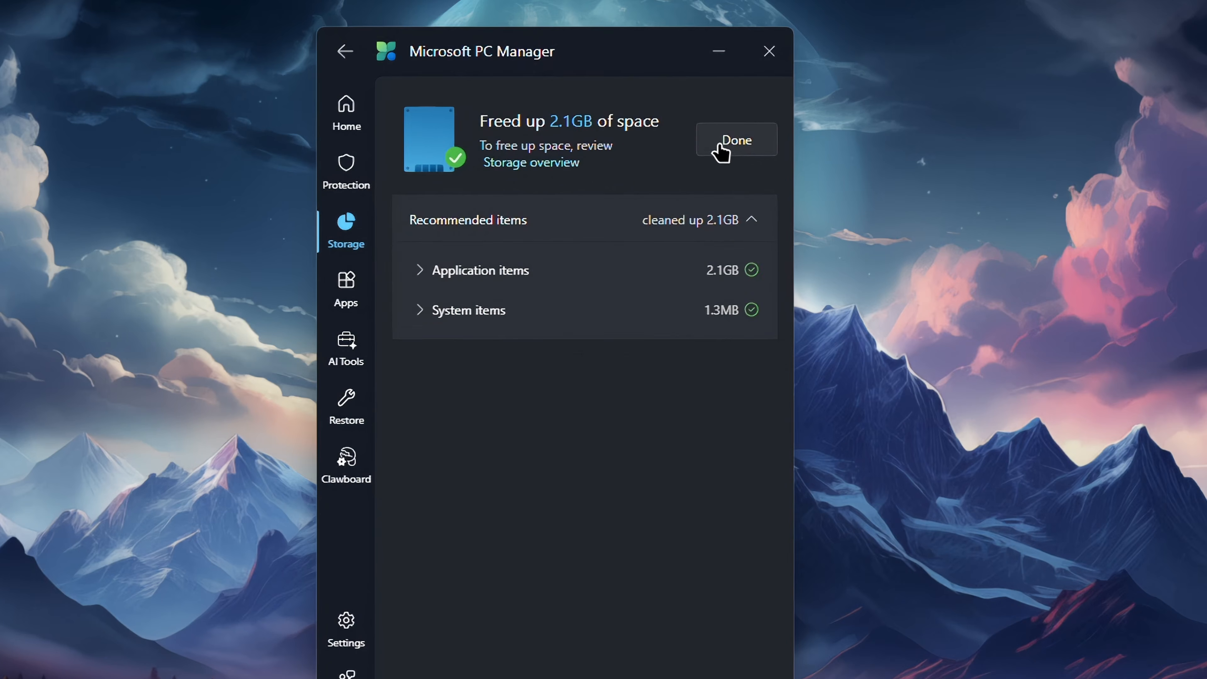
left_click(741, 148)
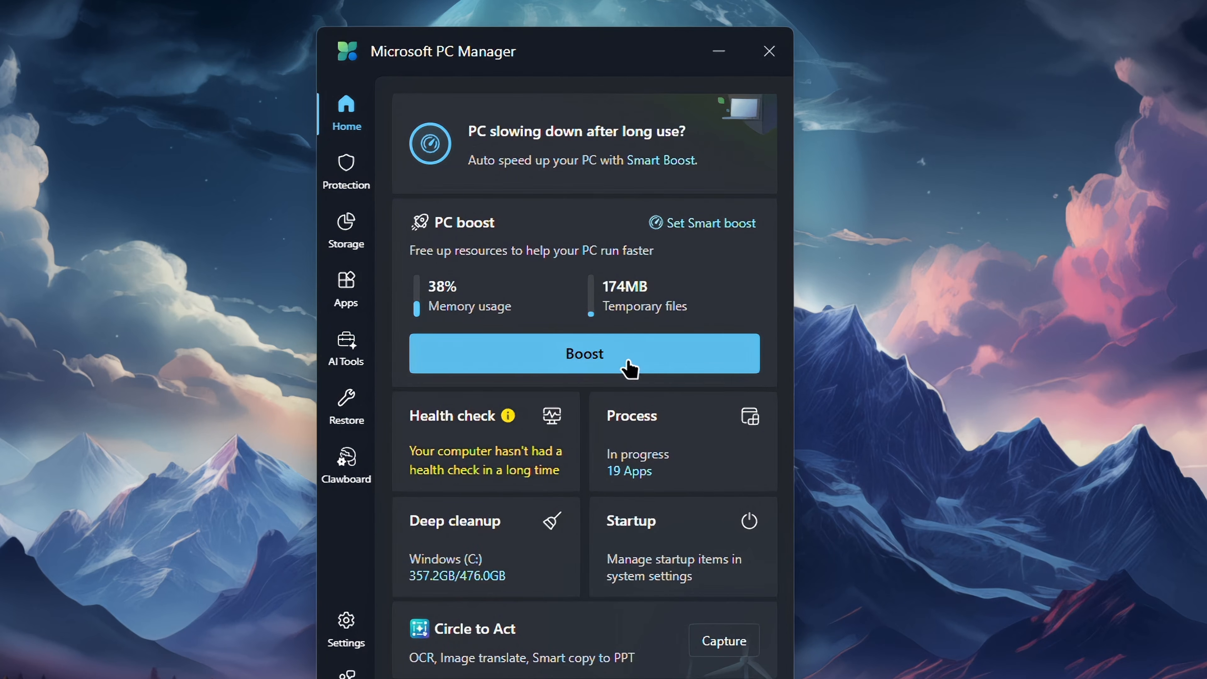
Step: Run a PC health check, select the usage traces for cleaning, and review the apps recommended for uninstallation
left_click(441, 440)
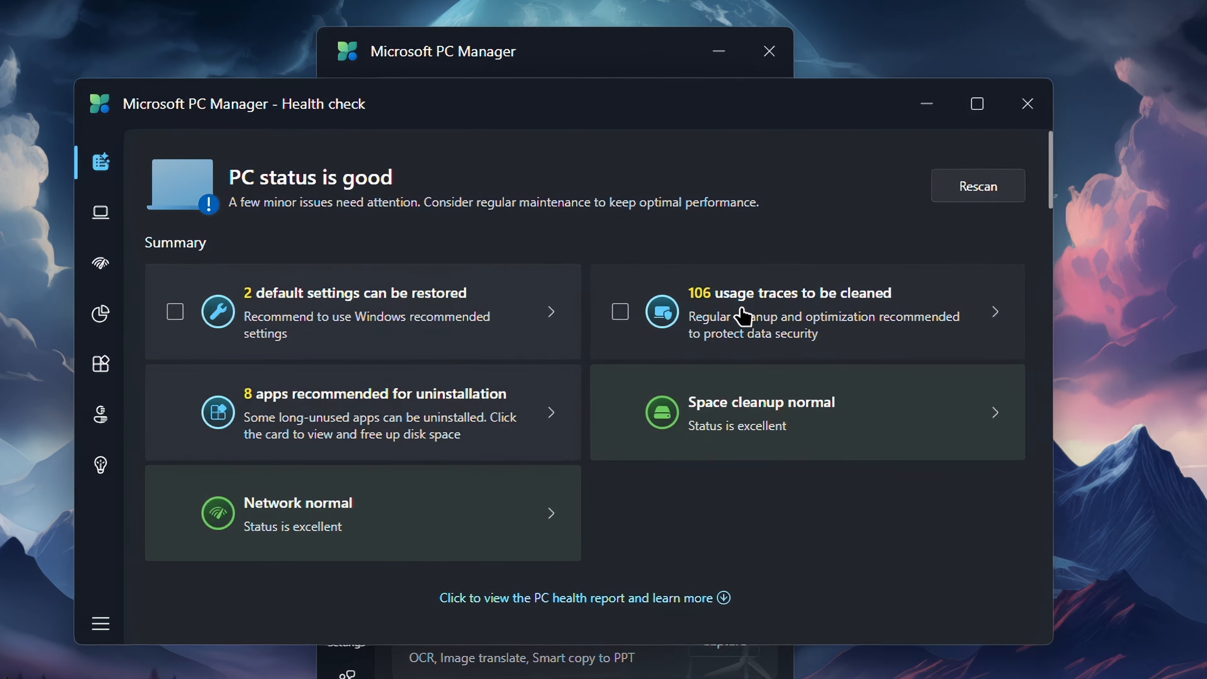
left_click(619, 313)
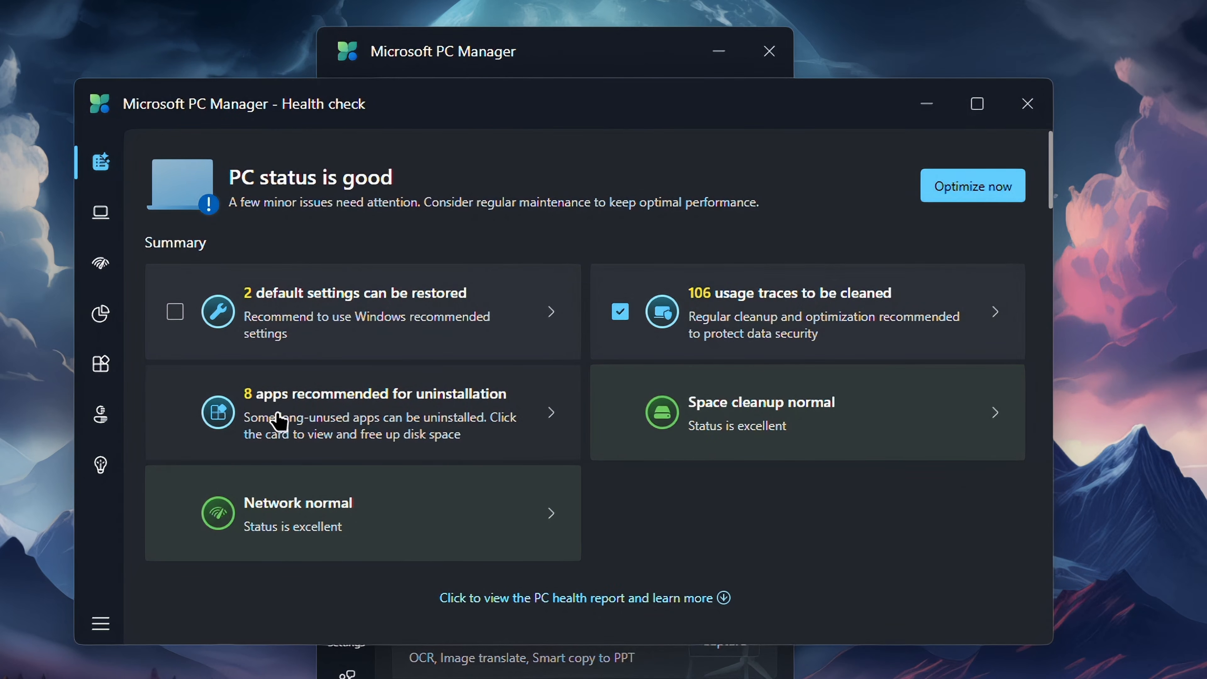
left_click(298, 420)
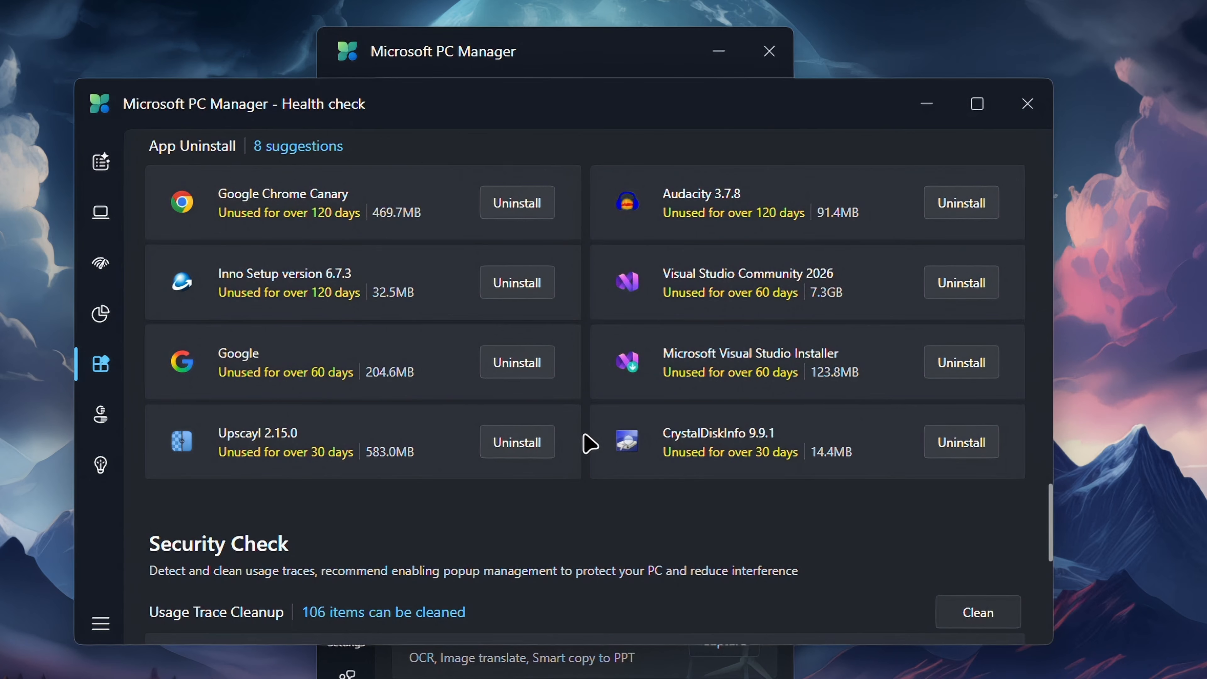
scroll(589, 435, "up", 2)
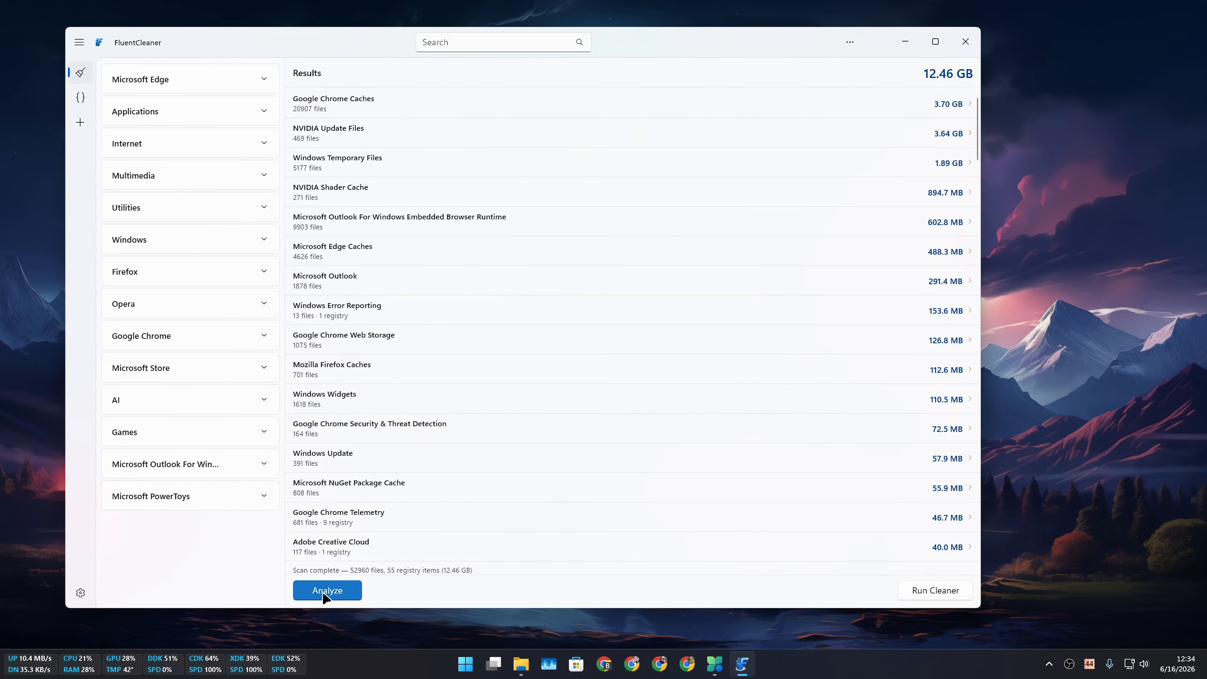
Step: Switch to FluentCleaner, analyze the system again, and look through the list of remaining cleanup items
left_click(326, 593)
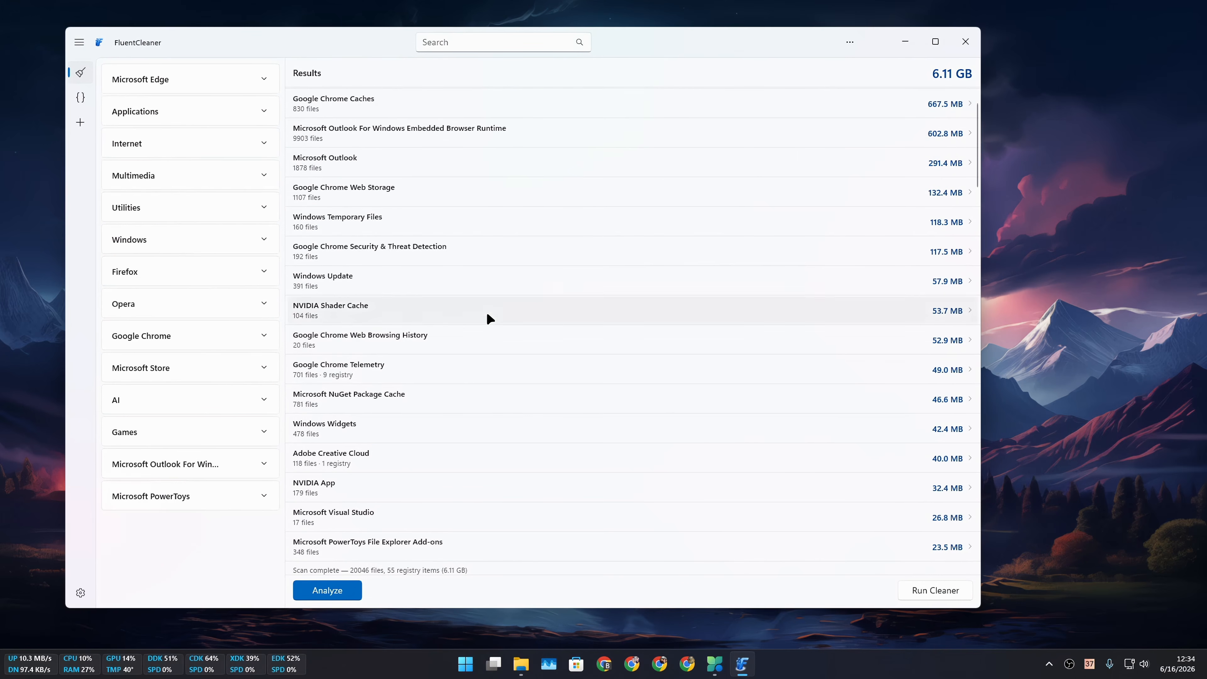
scroll(525, 349, "down", 5)
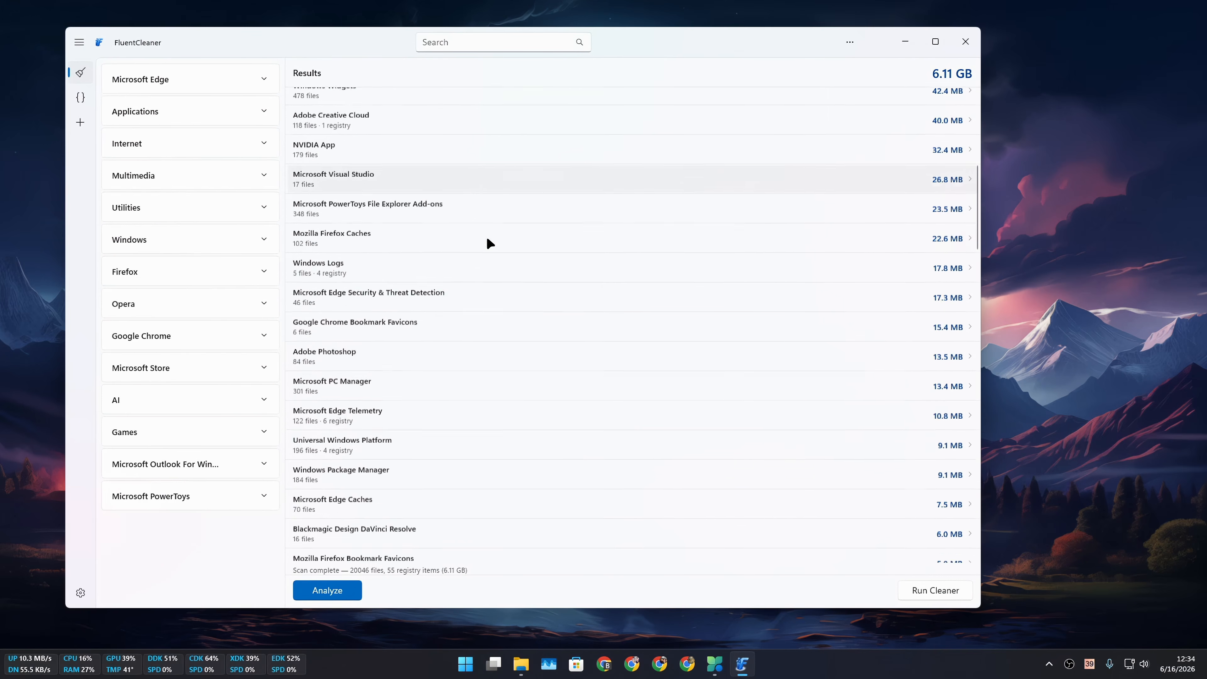
scroll(475, 352, "down", 4)
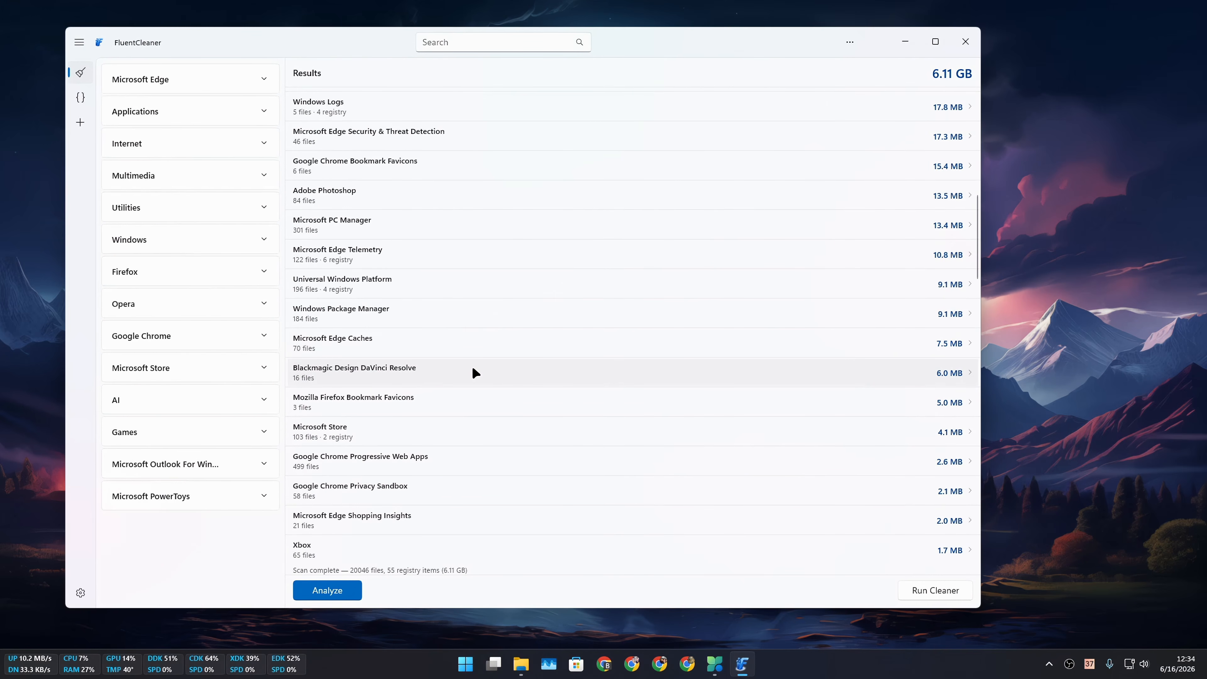
scroll(472, 370, "down", 12)
scroll(472, 414, "down", 3)
scroll(523, 380, "up", 20)
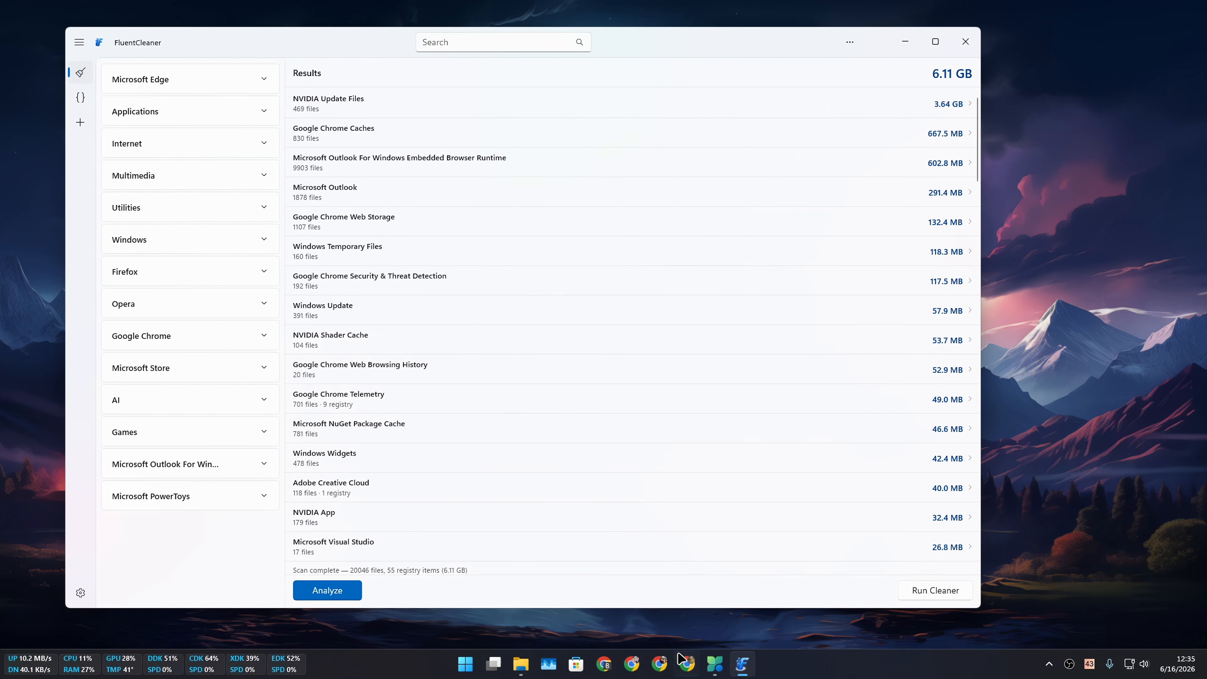
Step: Switch to Microsoft PC Manager and open Deep cleanup for the Windows (C:) drive
left_click(714, 663)
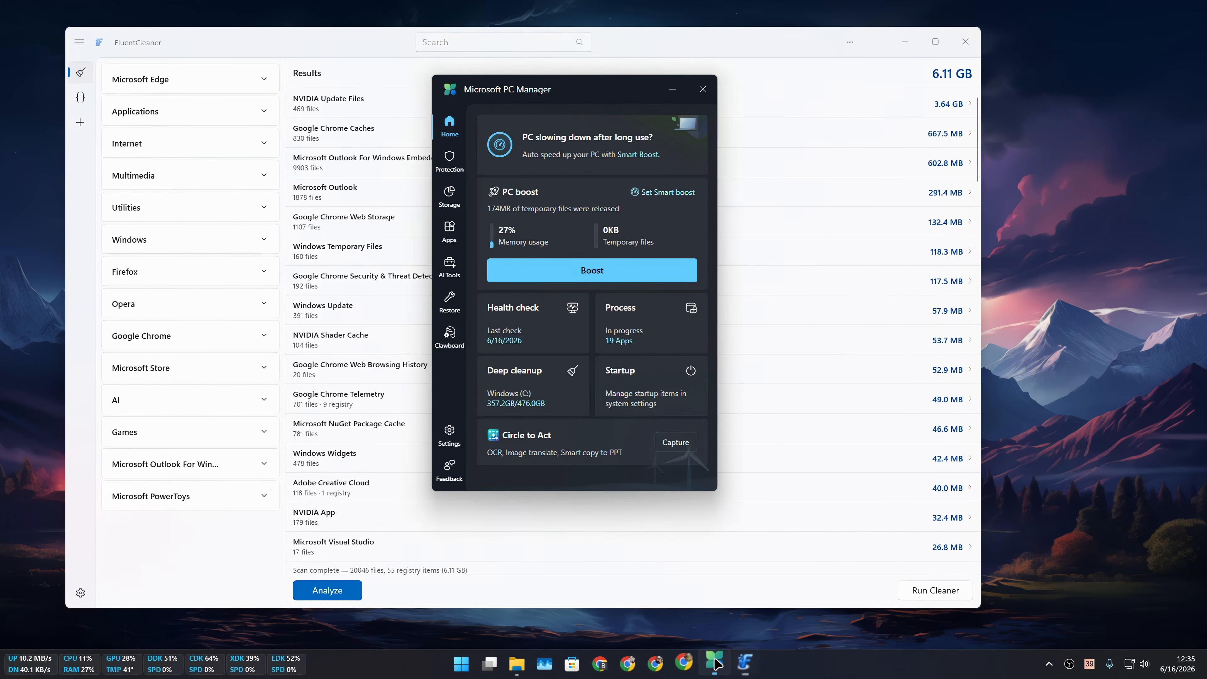
left_click(520, 387)
left_click(534, 162)
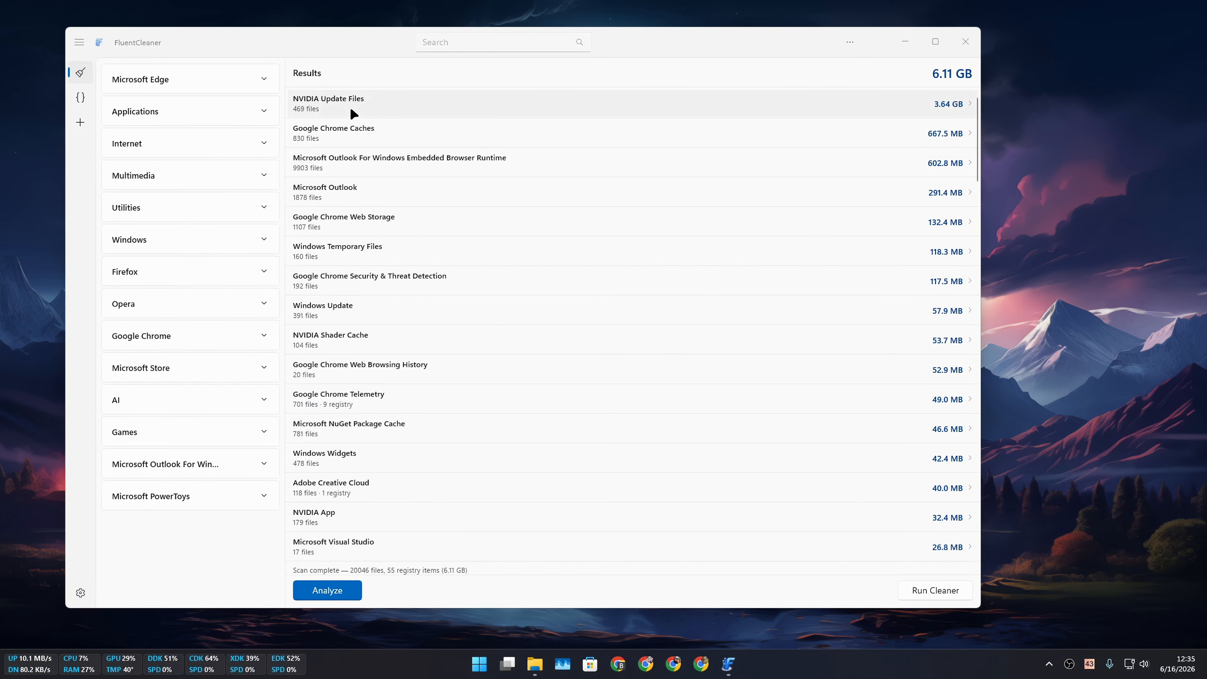
Step: Run the FluentCleaner cleanup on the analyzed items, accepting the Steam Installers warning
left_click(932, 589)
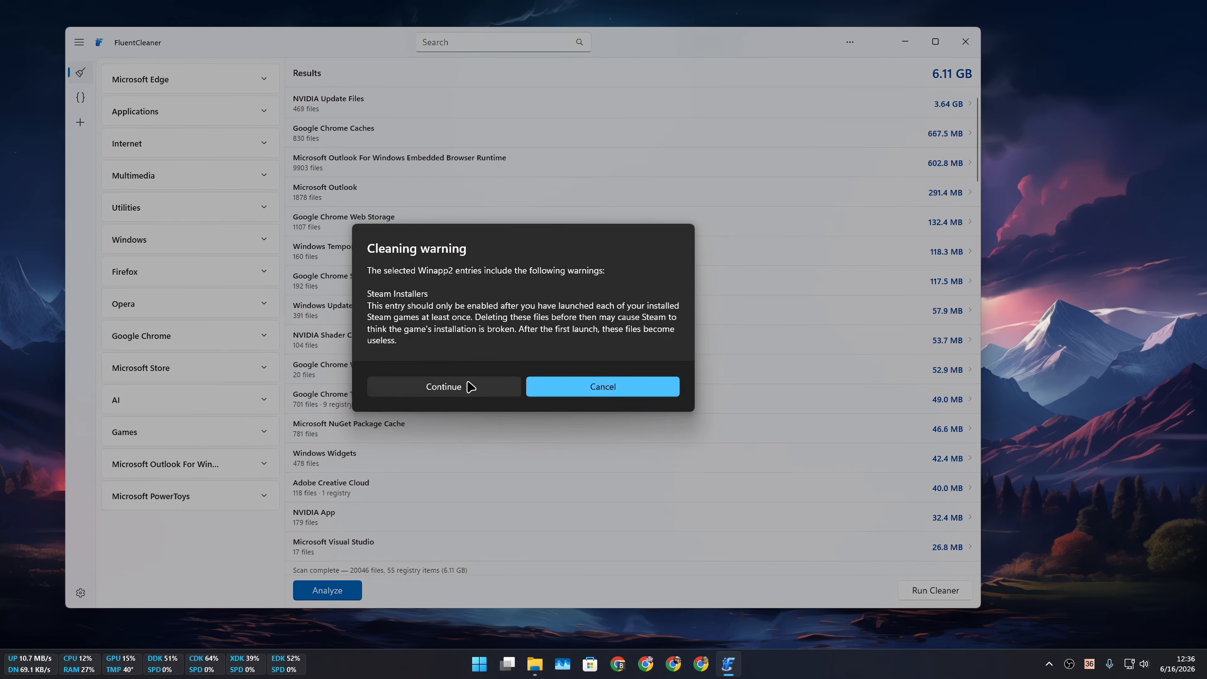
left_click(469, 386)
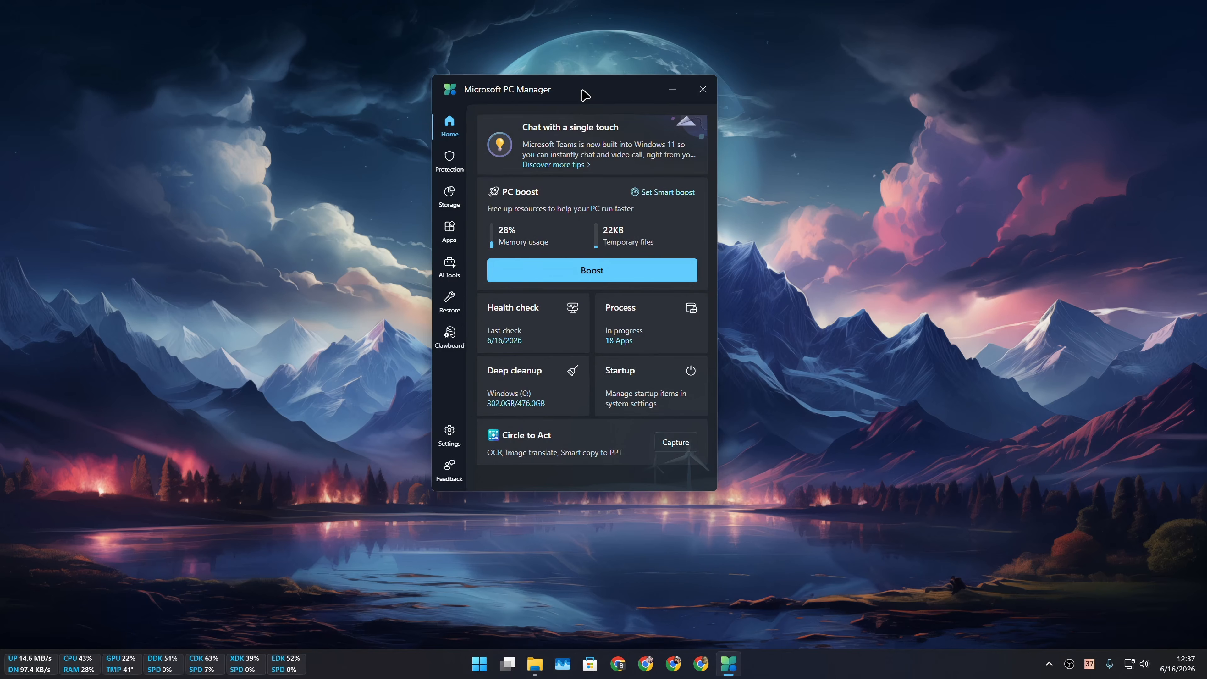
Step: In Microsoft PC Manager, go to Storage management and open the Large files manager for drive C
left_click_drag(581, 90, 525, 87)
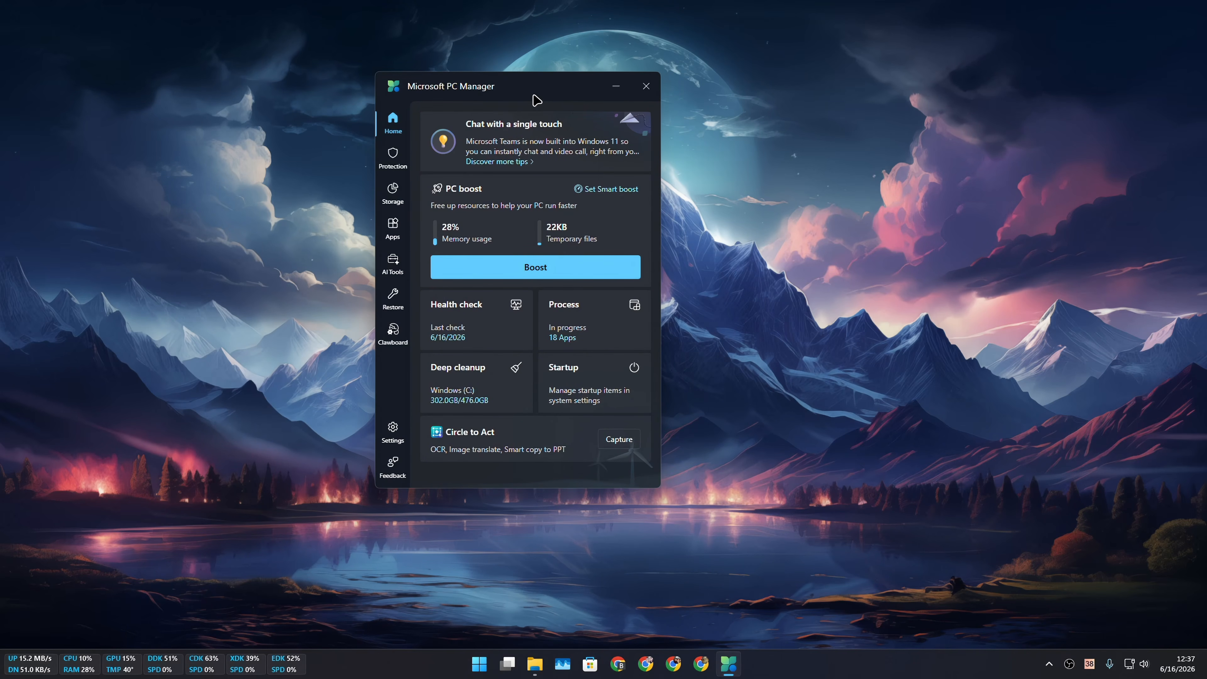
left_click(392, 193)
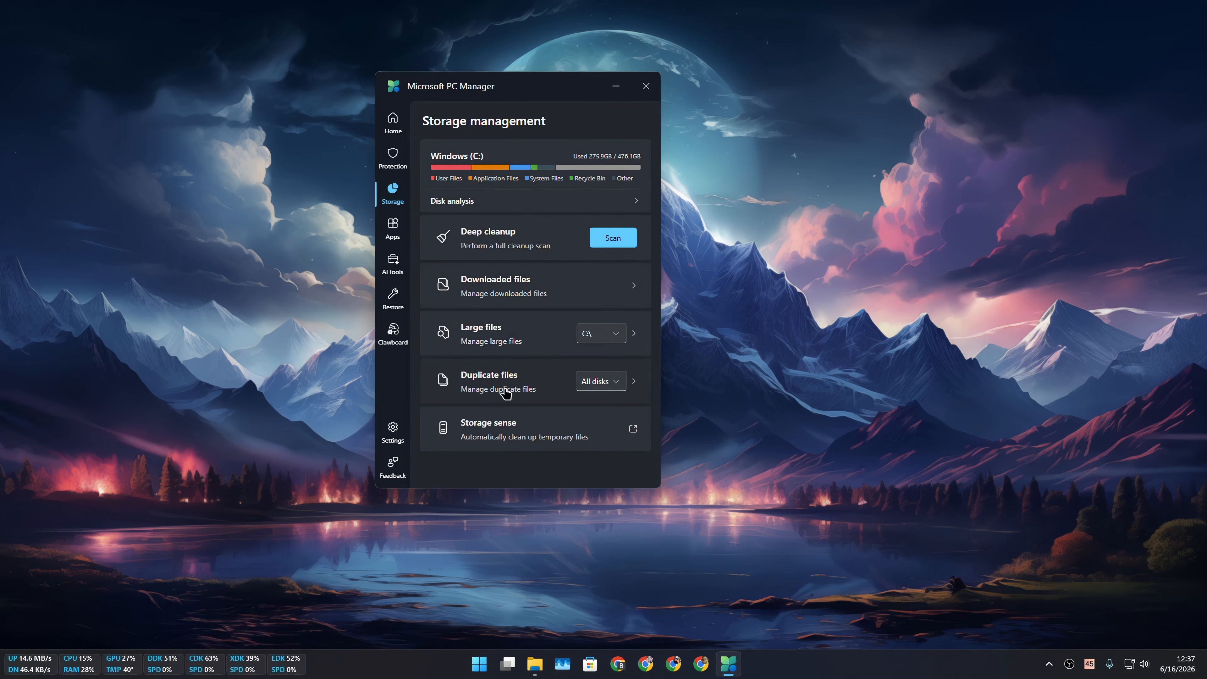
left_click(513, 341)
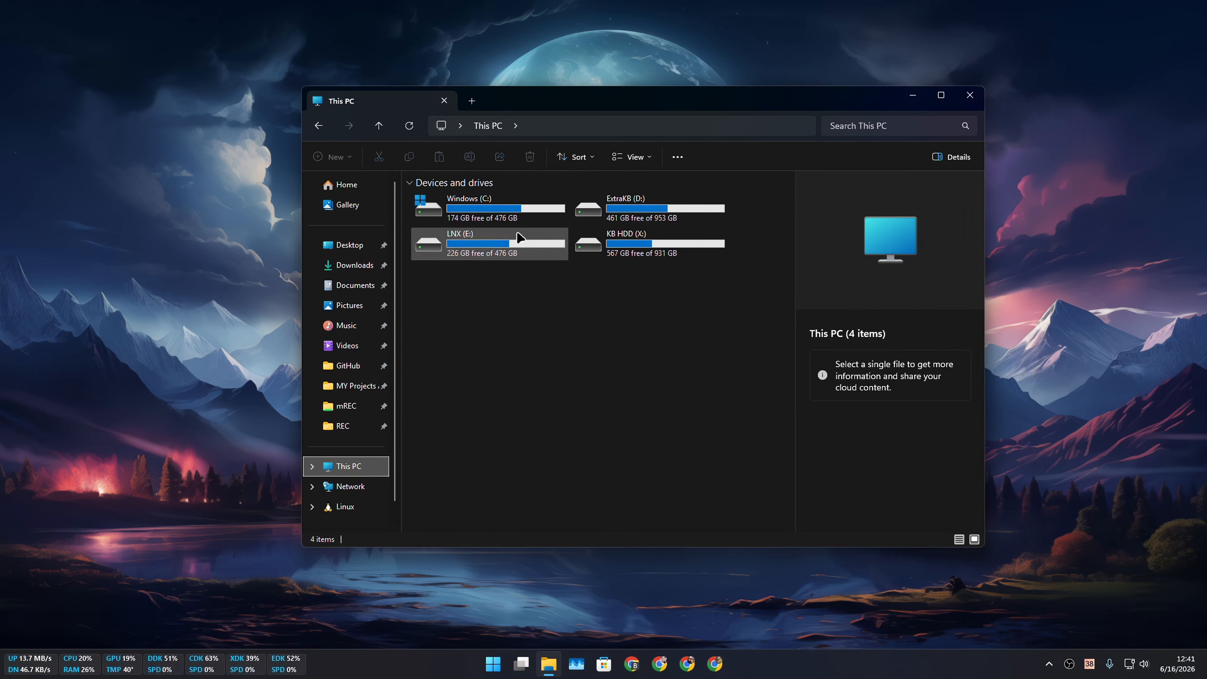
Step: Switch to File Explorer and check the space details of the Windows (C:) drive
left_click(504, 217)
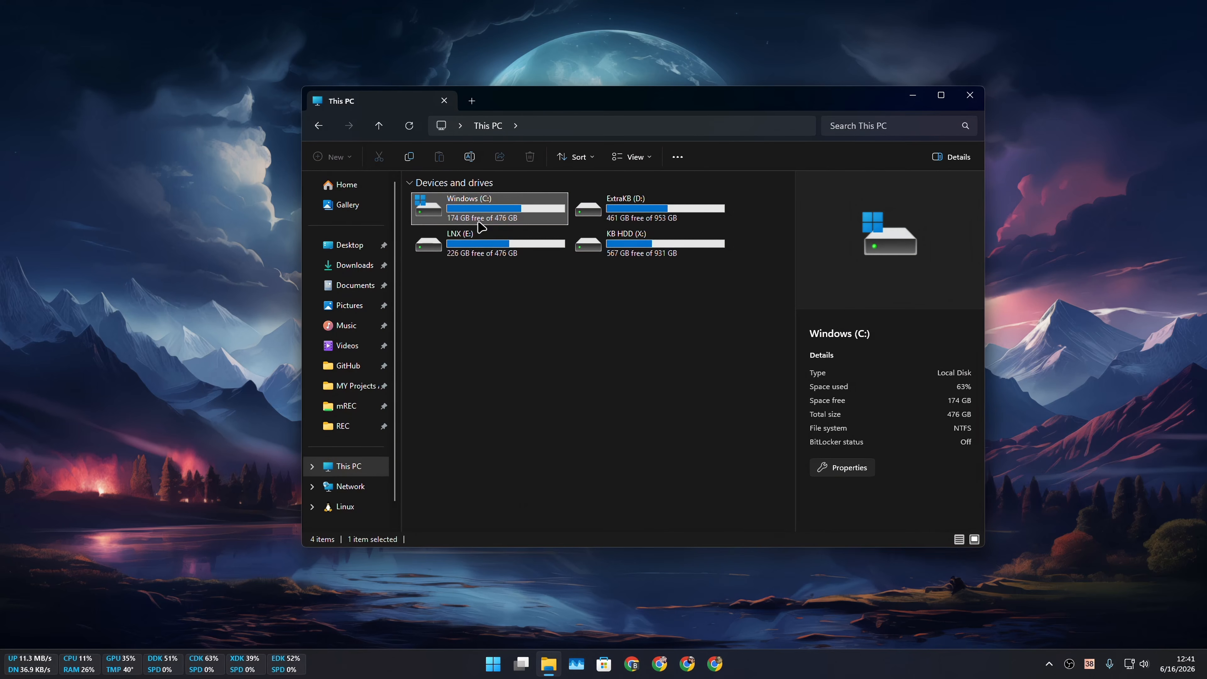